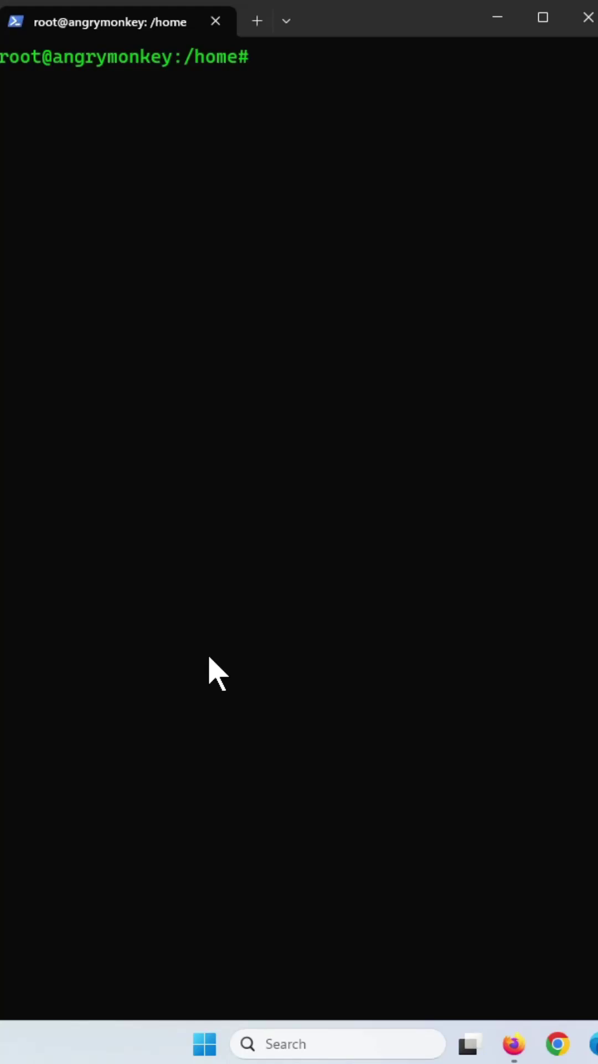
pyautogui.write('apt-cac')
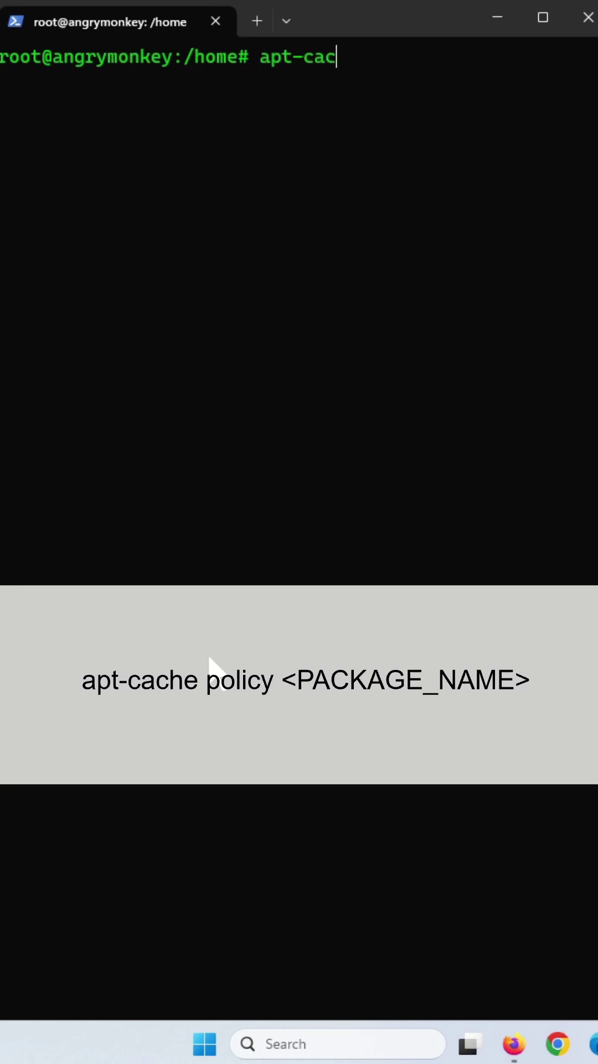
pyautogui.write('he p')
pyautogui.write('olicy nan')
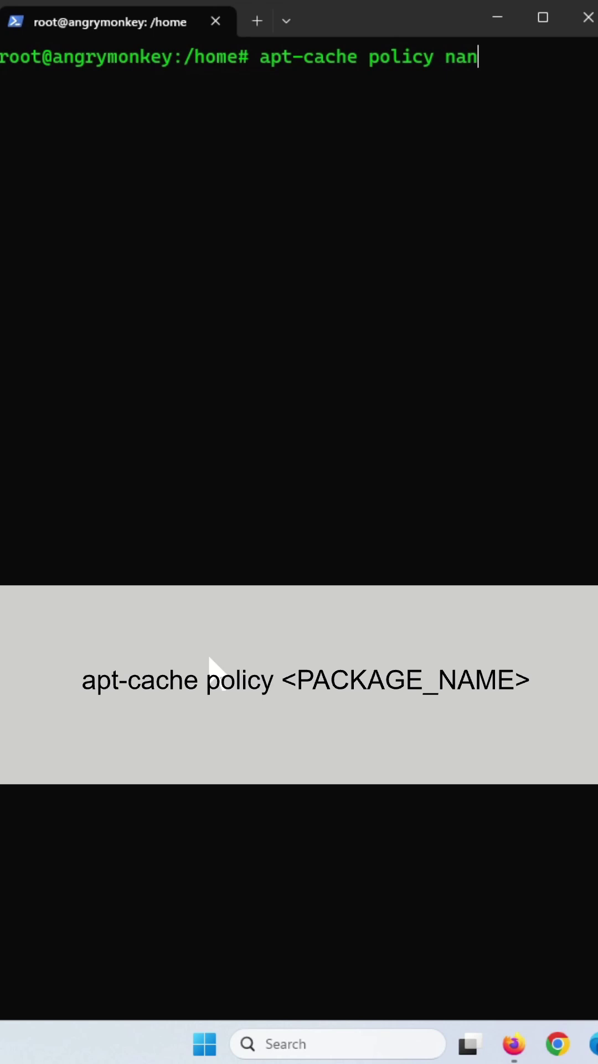
# Run 'apt-cache policy nano', showing installed and candidate version 4.8-1ubuntu1
pyautogui.press('Return')
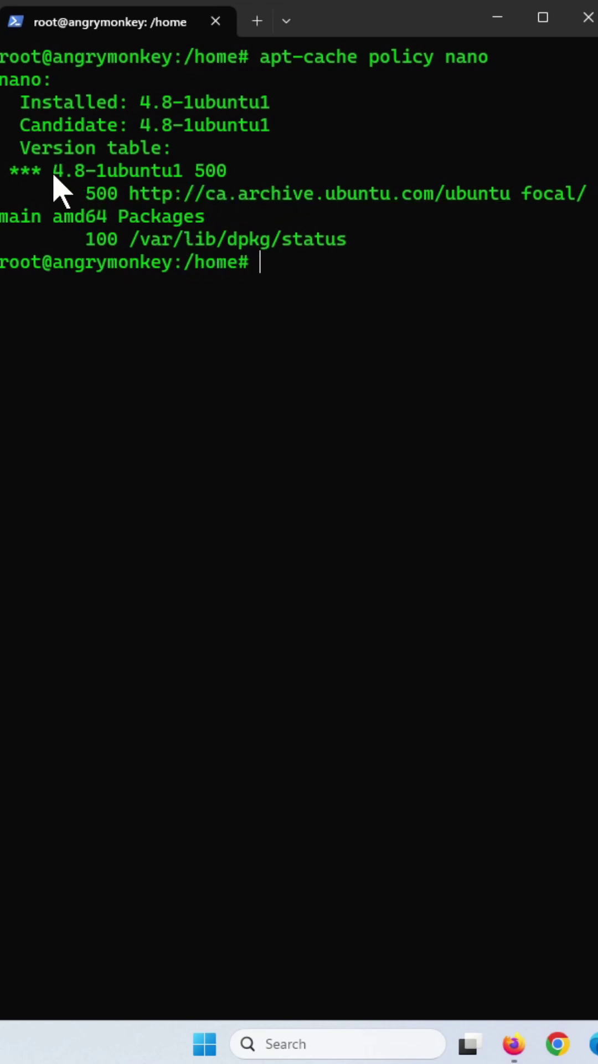
# Highlight nano's version table line, deselect it, then run 'clear' to empty the screen
pyautogui.moveTo(54, 174); pyautogui.dragTo(141, 157)
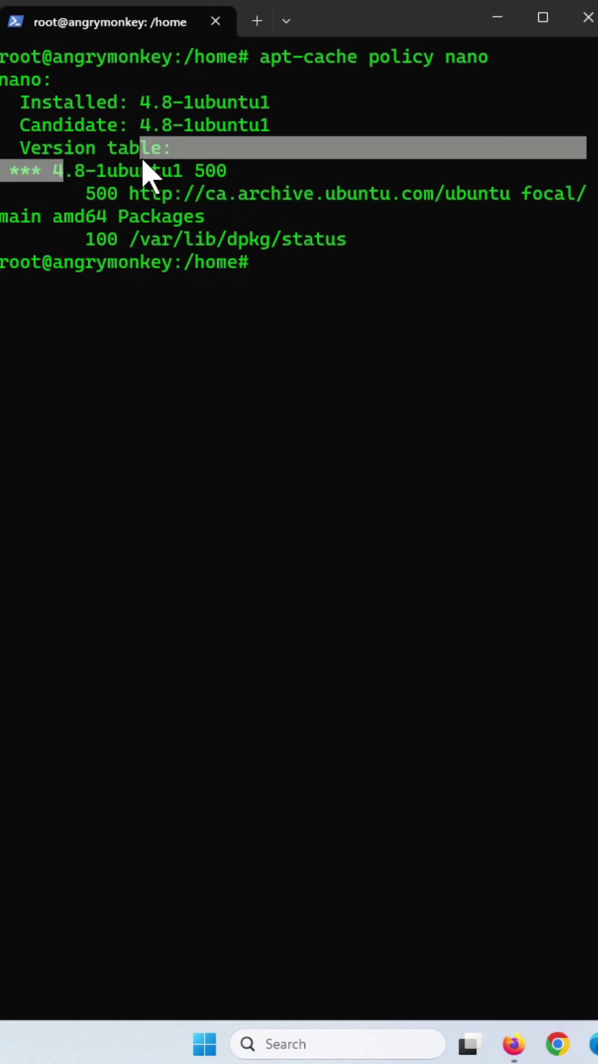
pyautogui.click(448, 261)
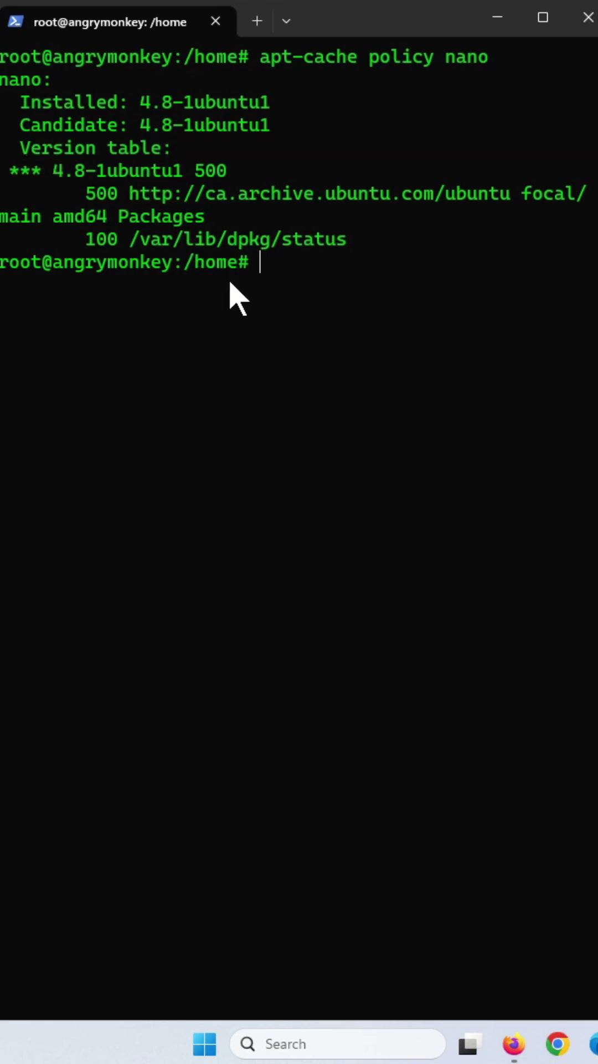
pyautogui.write('clear')
pyautogui.press('Return')
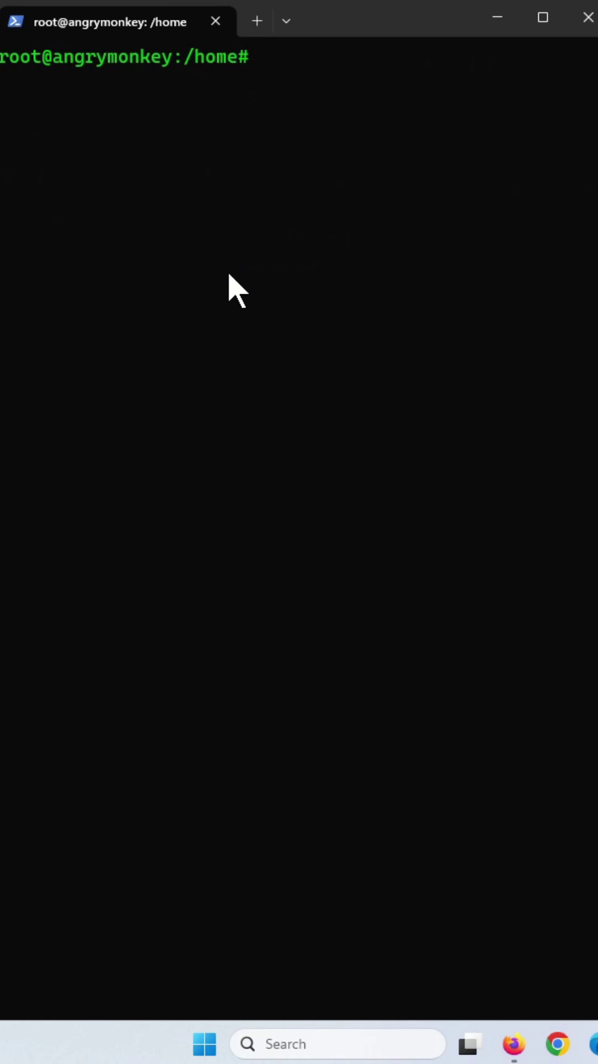
pyautogui.write('apt-cache policy nano')
# Rerun the policy query as 'apt-cache policy ncurse*' to list every ncurses package
pyautogui.press('BackSpace')
pyautogui.press('BackSpace')
pyautogui.press('BackSpace')
pyautogui.press('BackSpace')
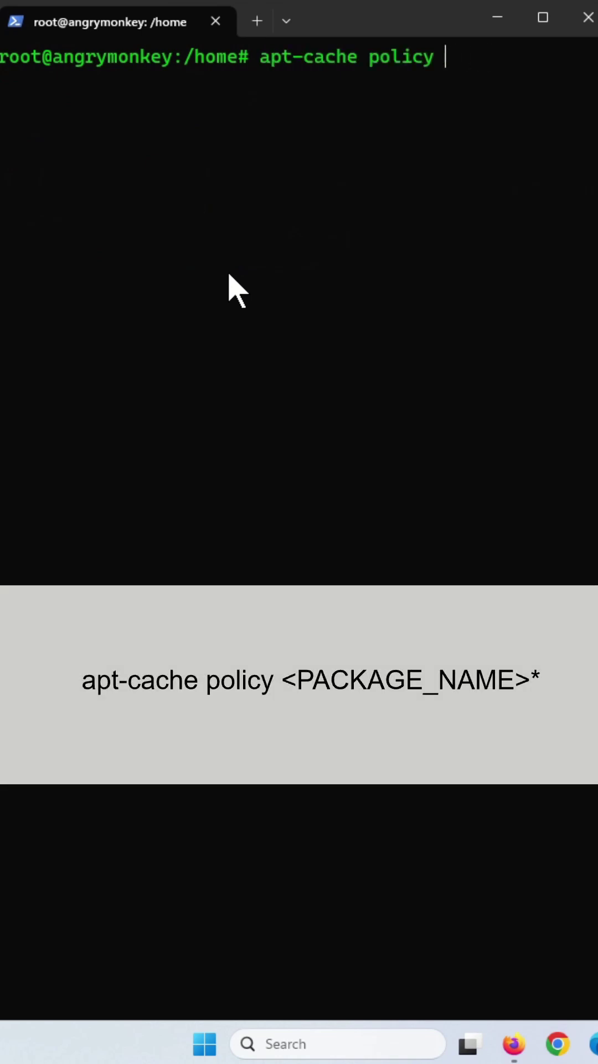
pyautogui.write('curse*')
pyautogui.press('Return')
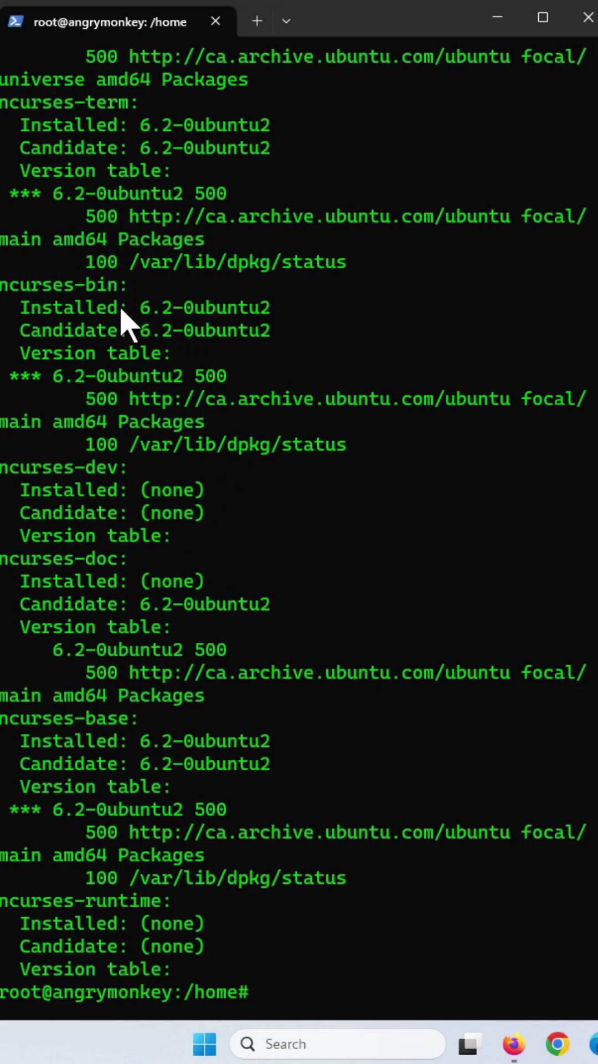
# Highlight the ncurses-bin, ncurses-dev, ncurses-base and ncurses-runtime package names
pyautogui.moveTo(54, 284); pyautogui.dragTo(104, 283)
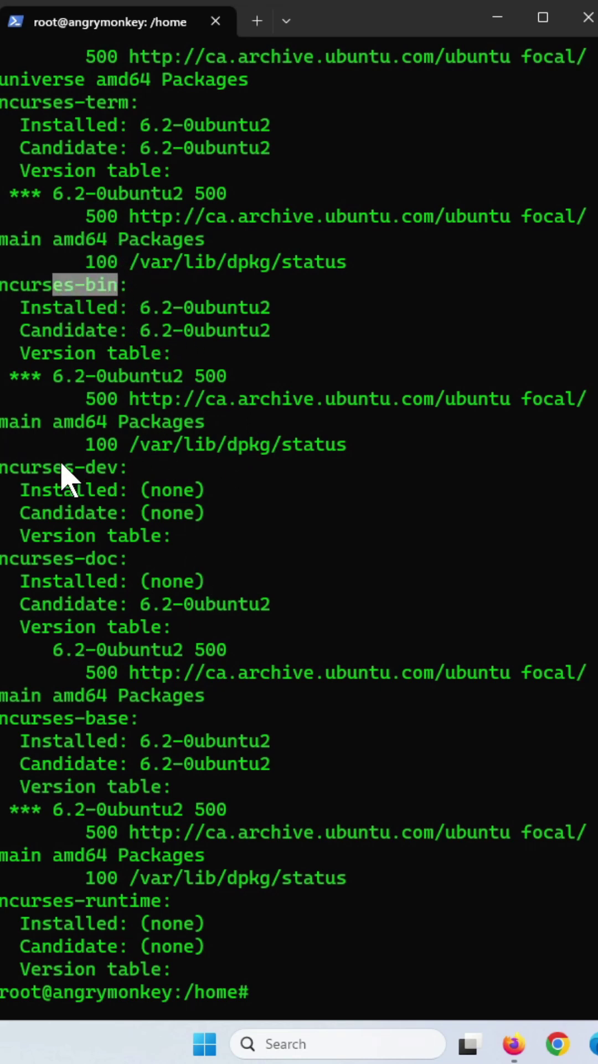
pyautogui.moveTo(43, 467); pyautogui.dragTo(107, 467)
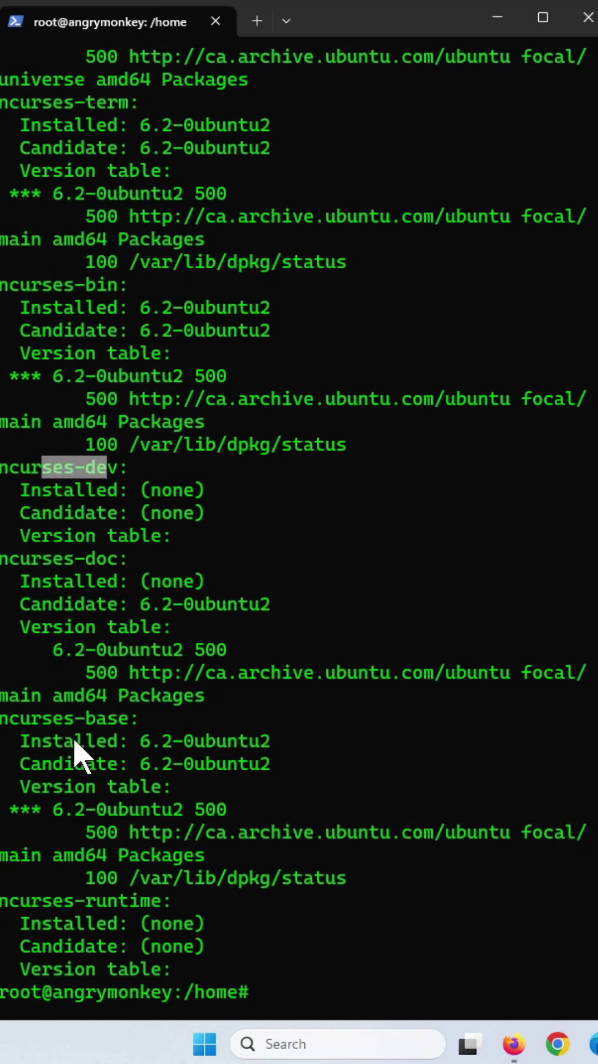
pyautogui.moveTo(63, 718); pyautogui.dragTo(127, 718)
pyautogui.moveTo(147, 903); pyautogui.dragTo(121, 902)
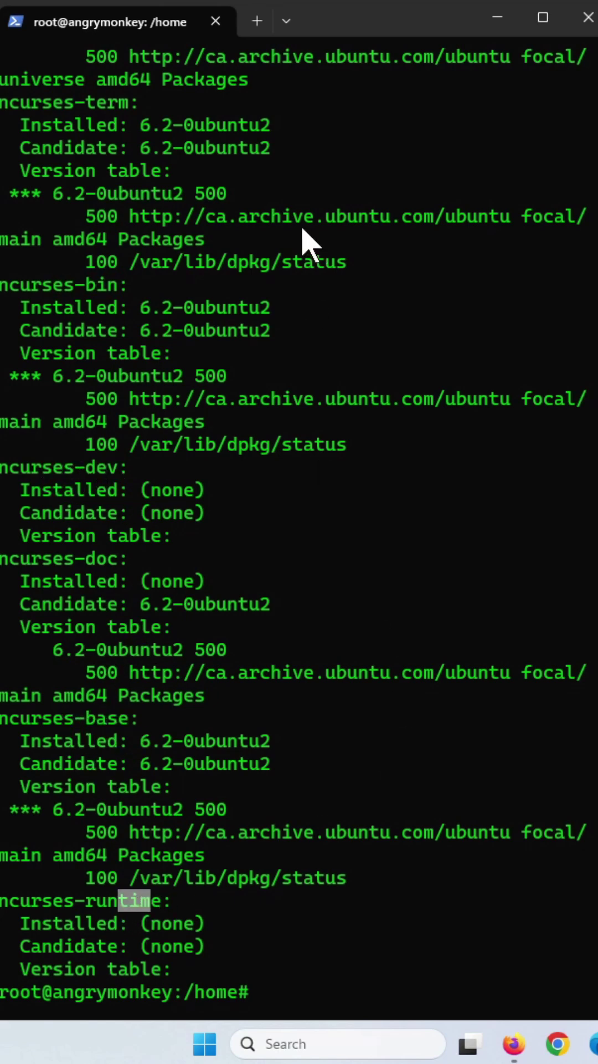
# Clear the ncurses listing from the screen, leaving the bare root prompt
pyautogui.press('Up')
pyautogui.press('Down')
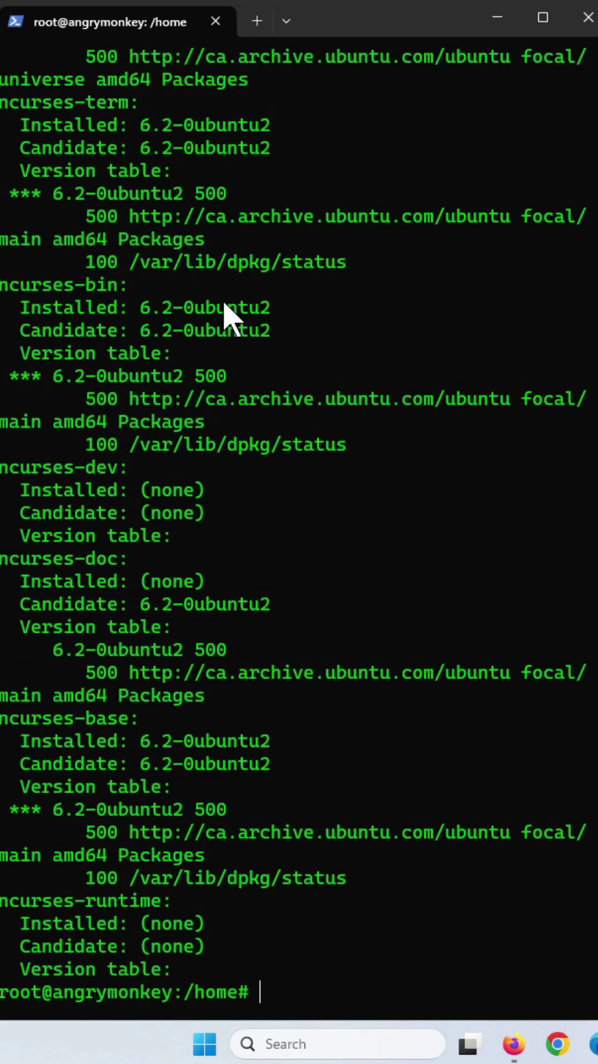
pyautogui.write('clear')
pyautogui.press('Return')
pyautogui.press('Up')
pyautogui.press('Up')
pyautogui.press('Down')
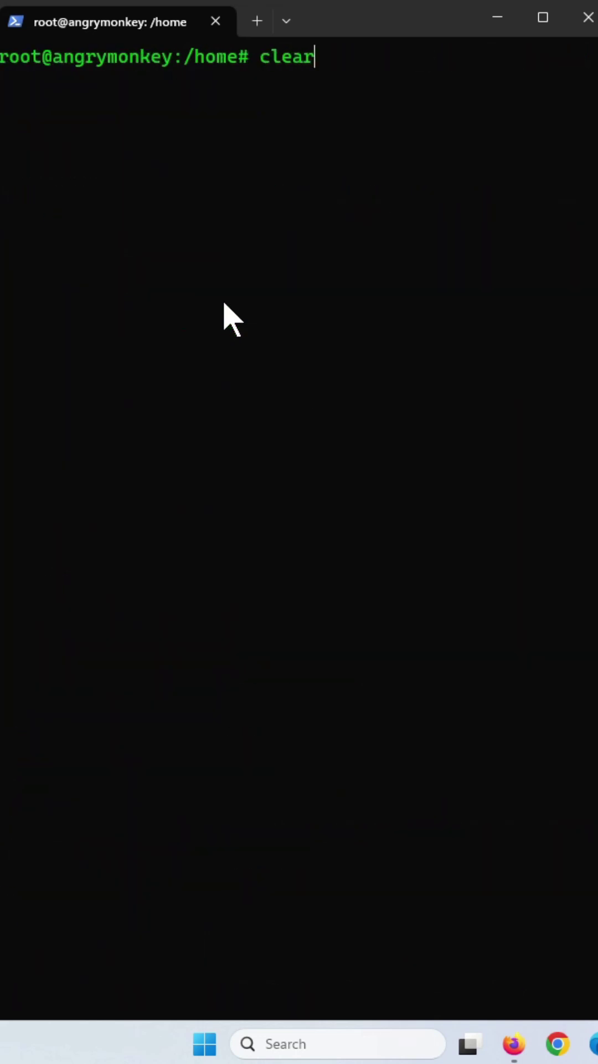